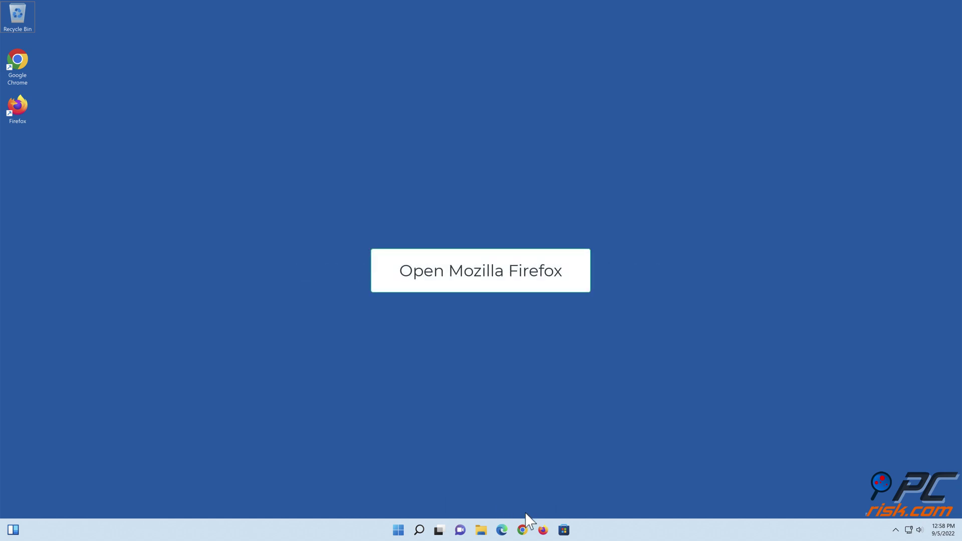
- Launch Firefox and go to Settings > Privacy & Security, Cookies and Site Data section
left_click(542, 530)
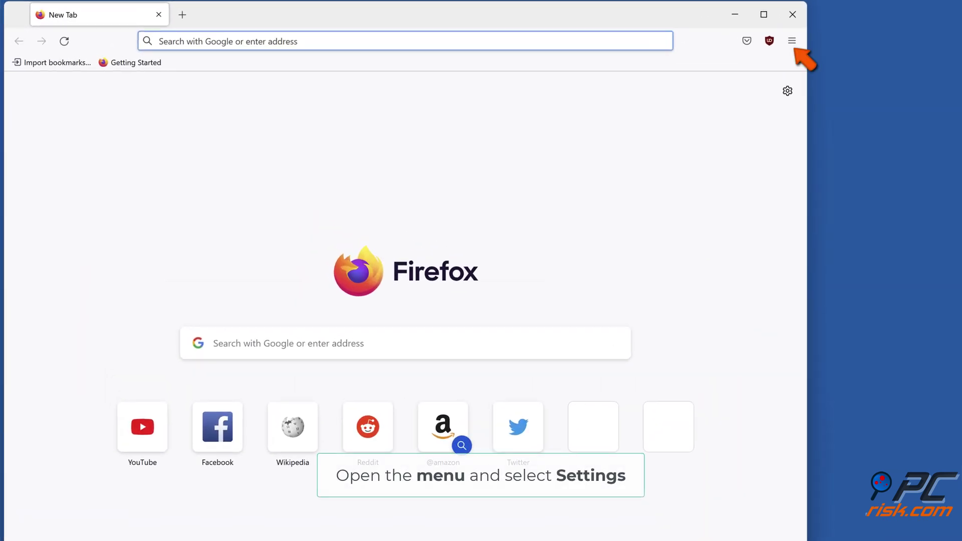
left_click(792, 41)
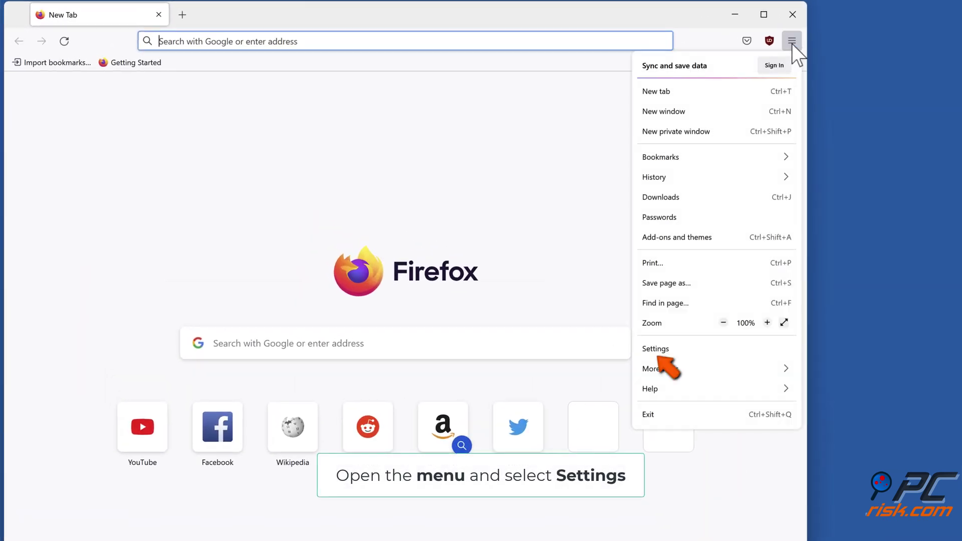
left_click(655, 348)
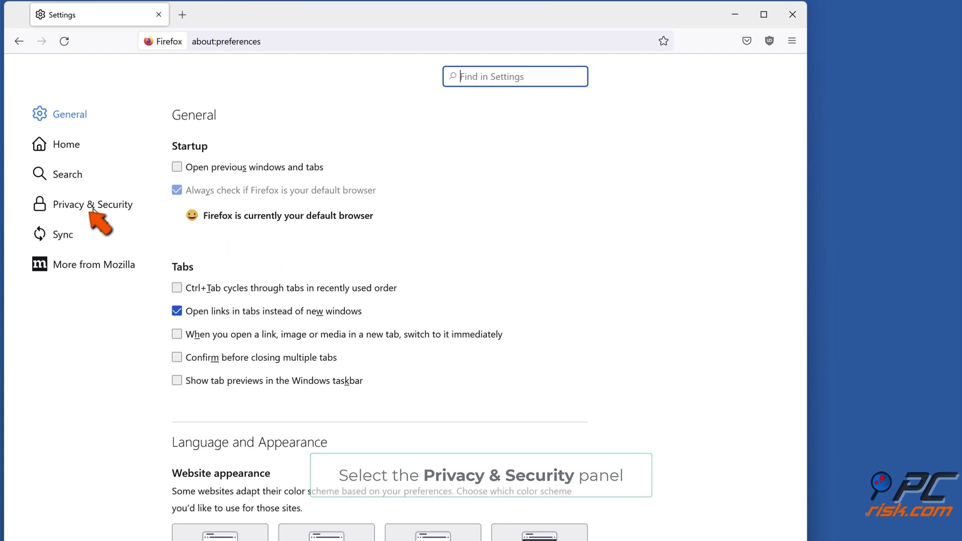
left_click(93, 208)
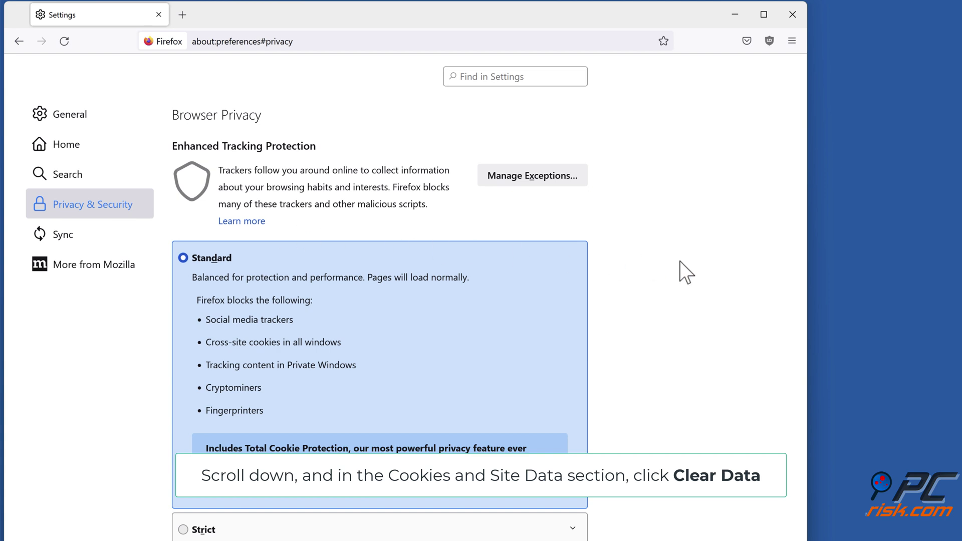
scroll(680, 262, "down", 3)
scroll(680, 262, "down", 3)
scroll(679, 262, "down", 1)
scroll(679, 262, "down", 2)
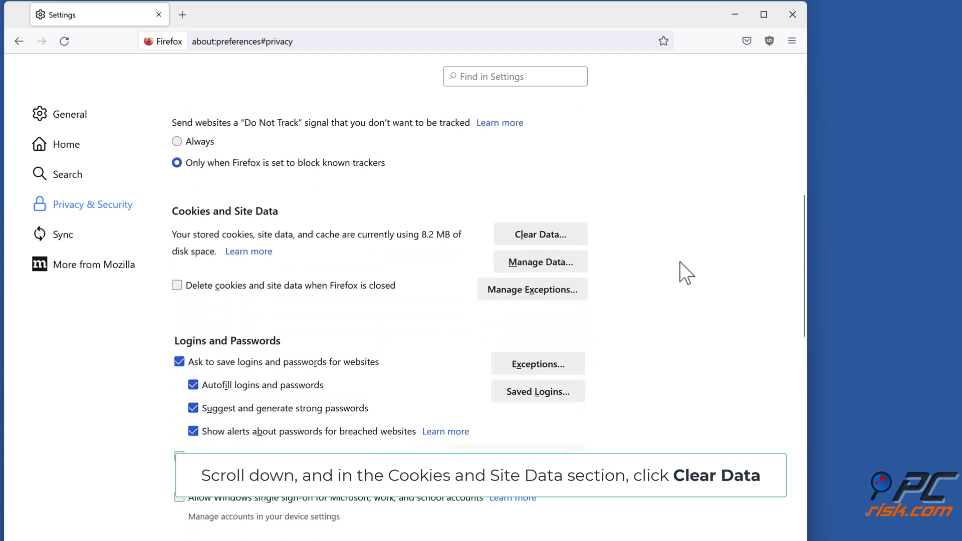
- Clear all cookies, site data and cached web content, then close Firefox
left_click(537, 239)
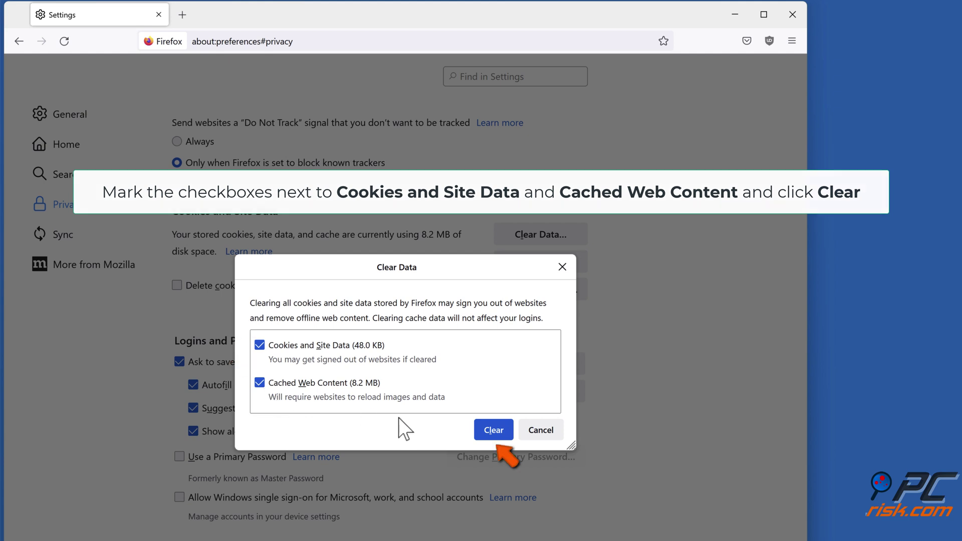
left_click(490, 436)
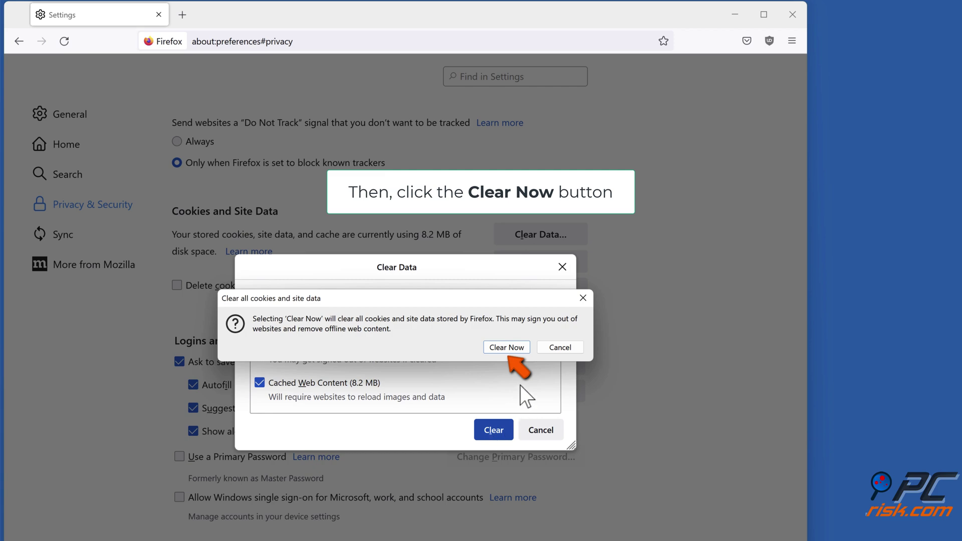
left_click(506, 347)
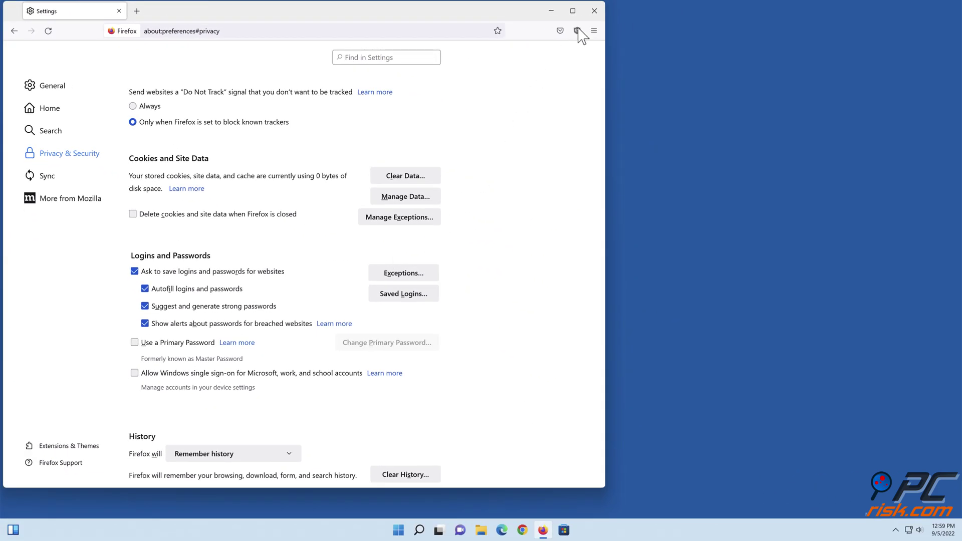
left_click(594, 11)
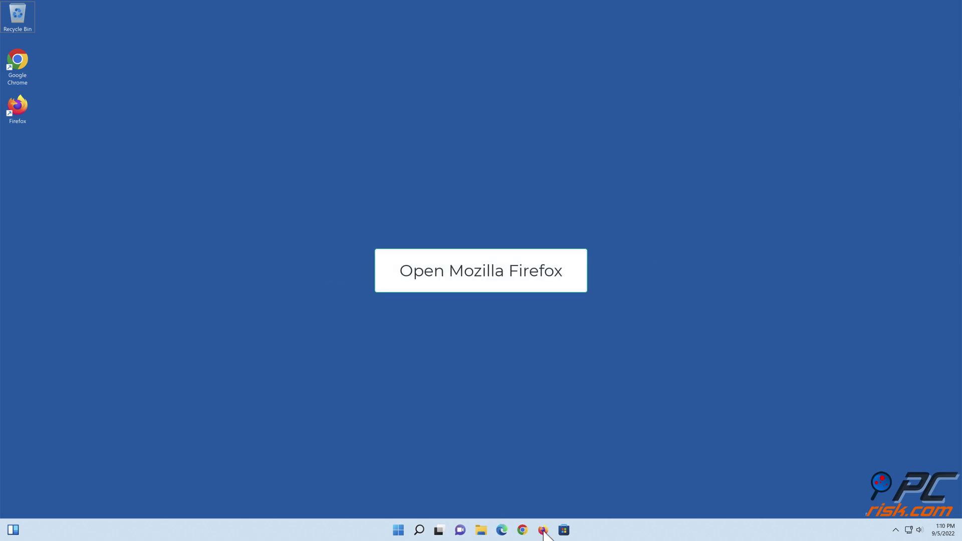
- Relaunch Firefox and open the uBlock Origin dashboard's Settings tab from its toolbar panel
left_click(543, 531)
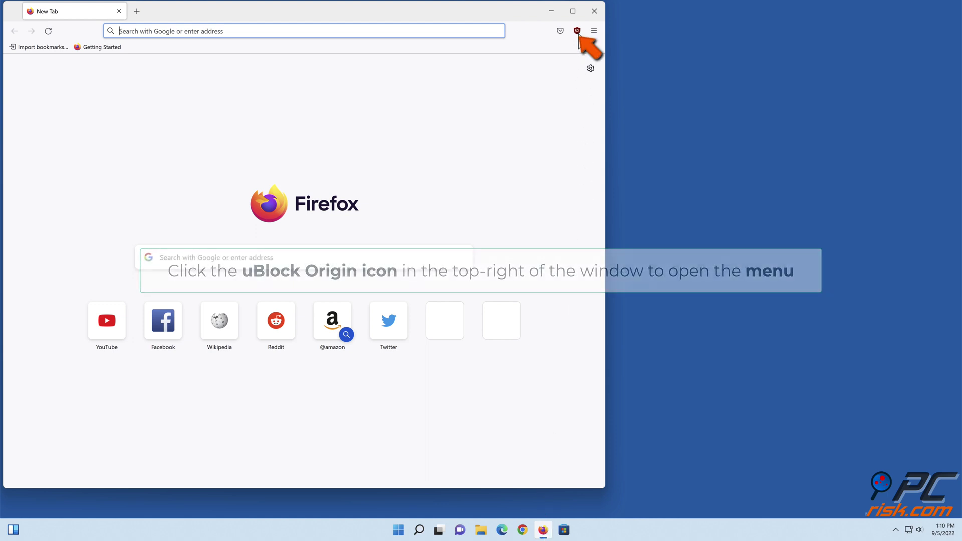
left_click(577, 31)
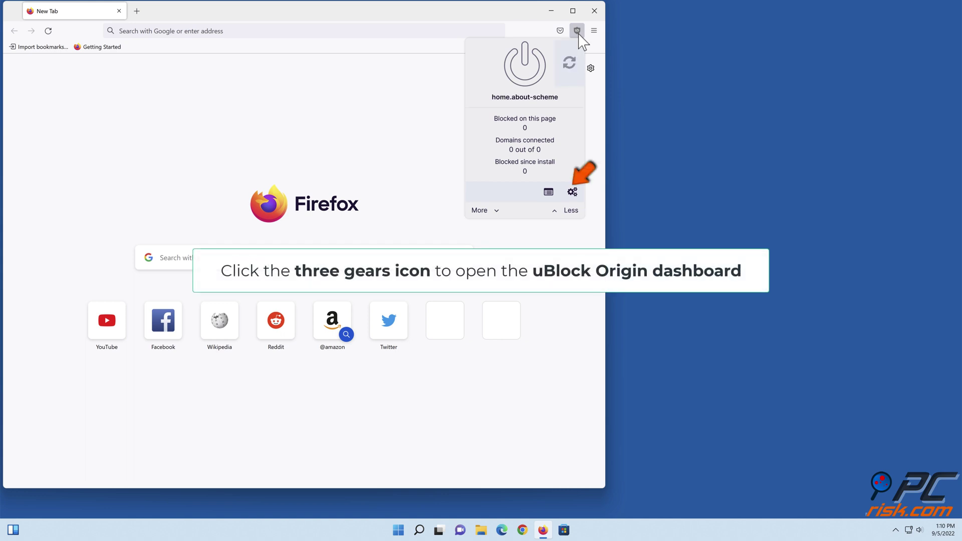
left_click(572, 192)
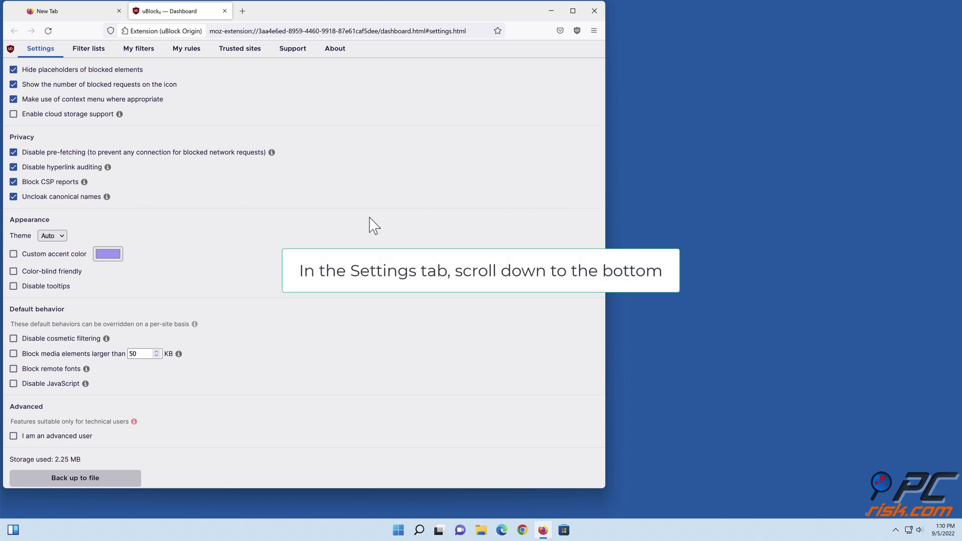
scroll(275, 233, "down", 3)
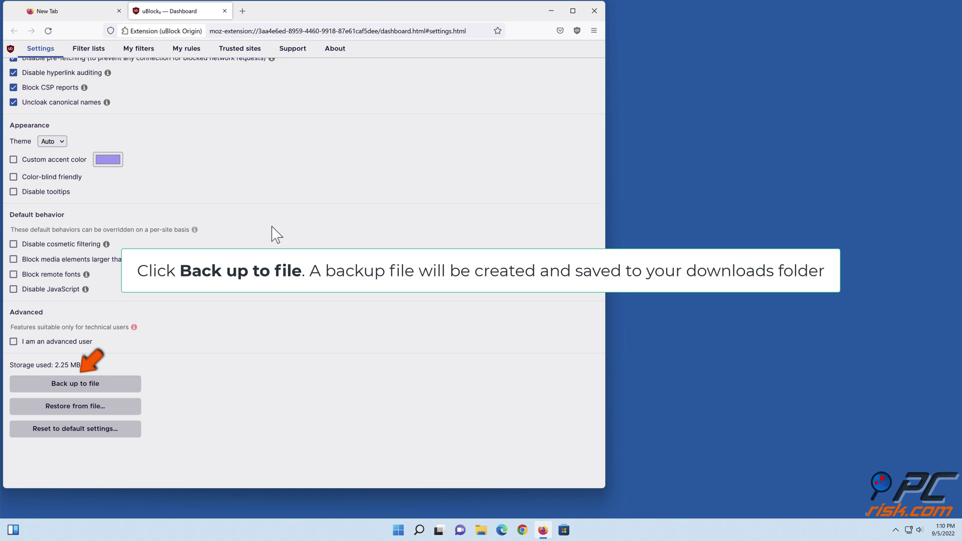
- Back up uBlock Origin settings to a file, reset it to factory defaults, and close Firefox
left_click(71, 385)
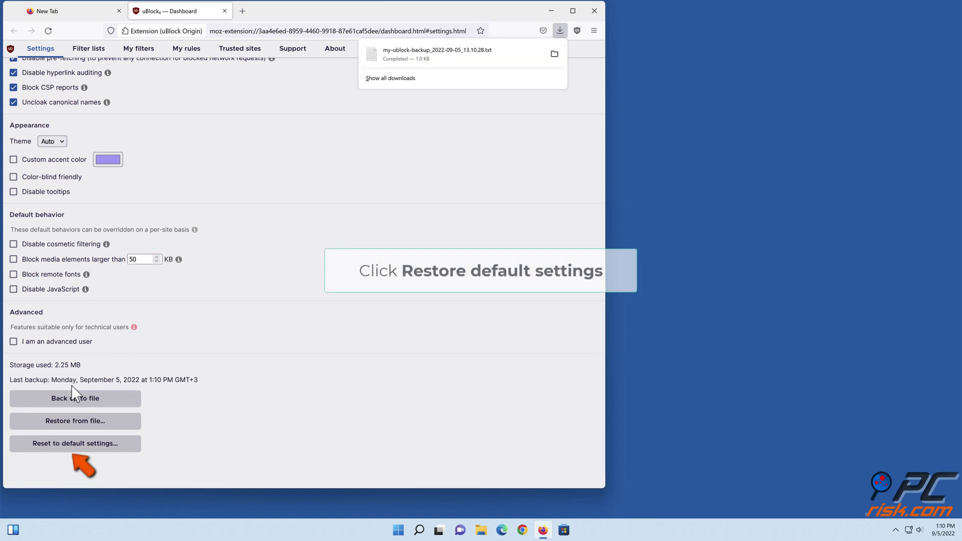
left_click(74, 447)
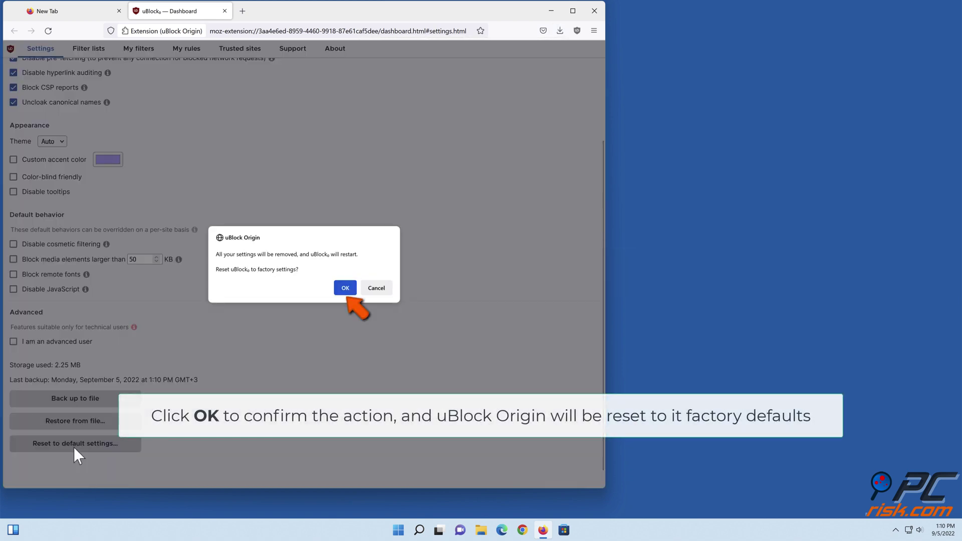
left_click(345, 288)
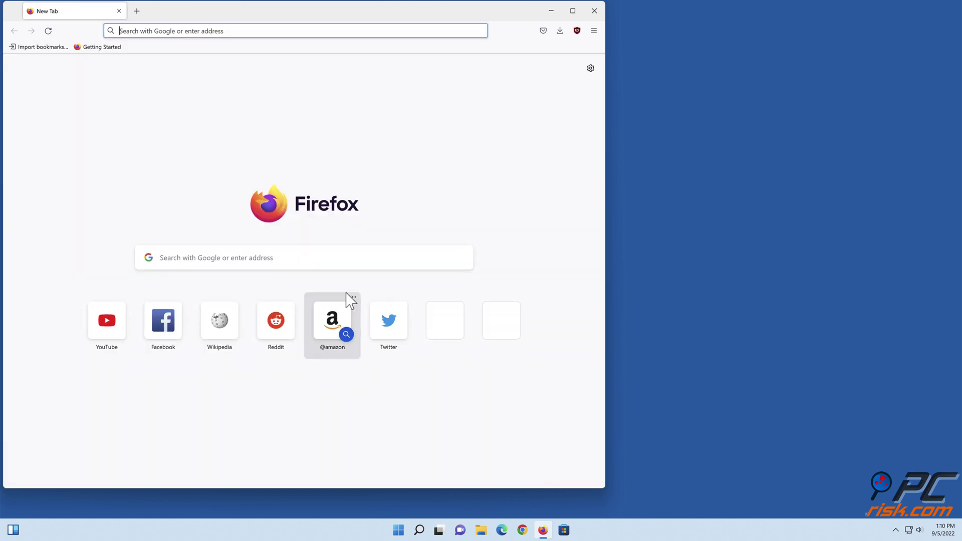
left_click(595, 12)
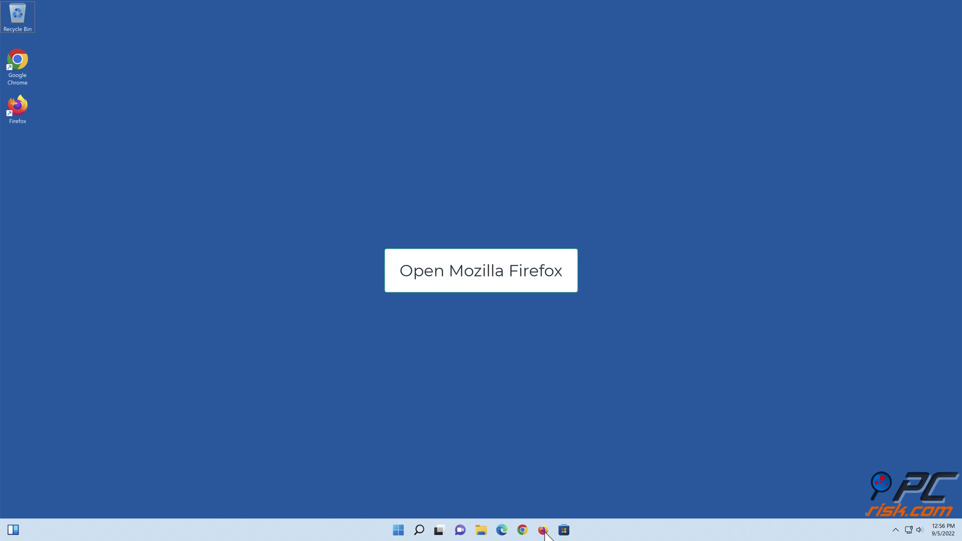
- Relaunch Firefox and load about:config, stopping at the Proceed with Caution warning
left_click(543, 532)
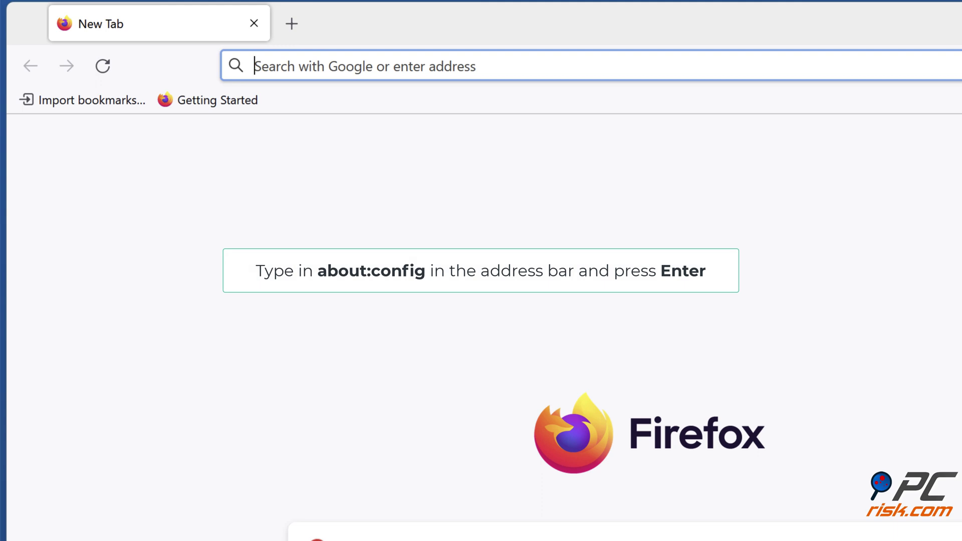
type("ab")
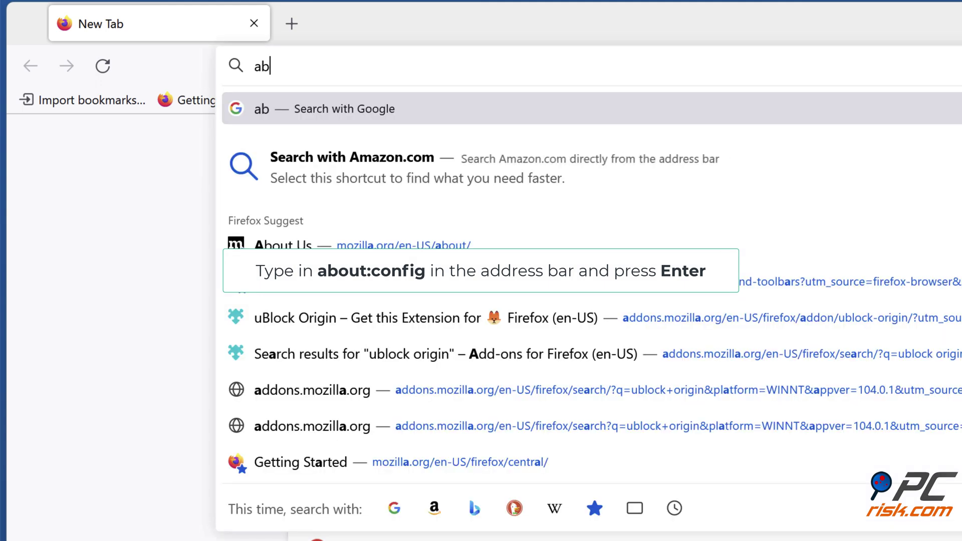
type("out:config")
key("Return")
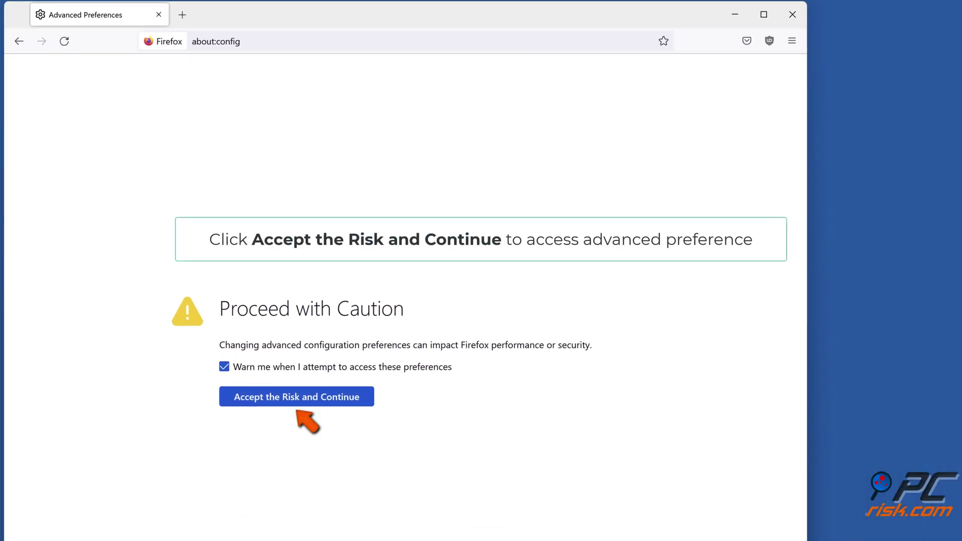
- Accept the about:config warning, set network.dns.disableIPv6 to true, and close Firefox
left_click(297, 396)
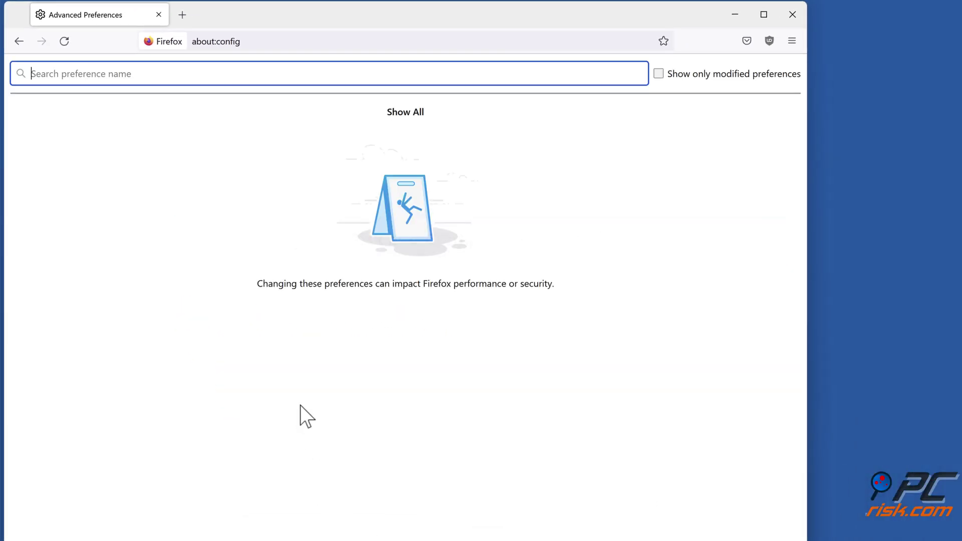
type("network.dns.disableipv")
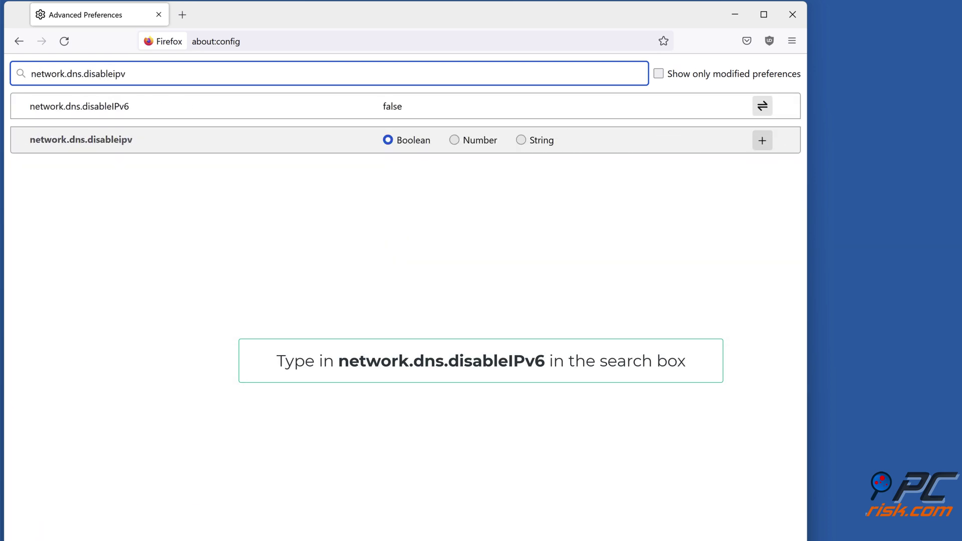
type("6")
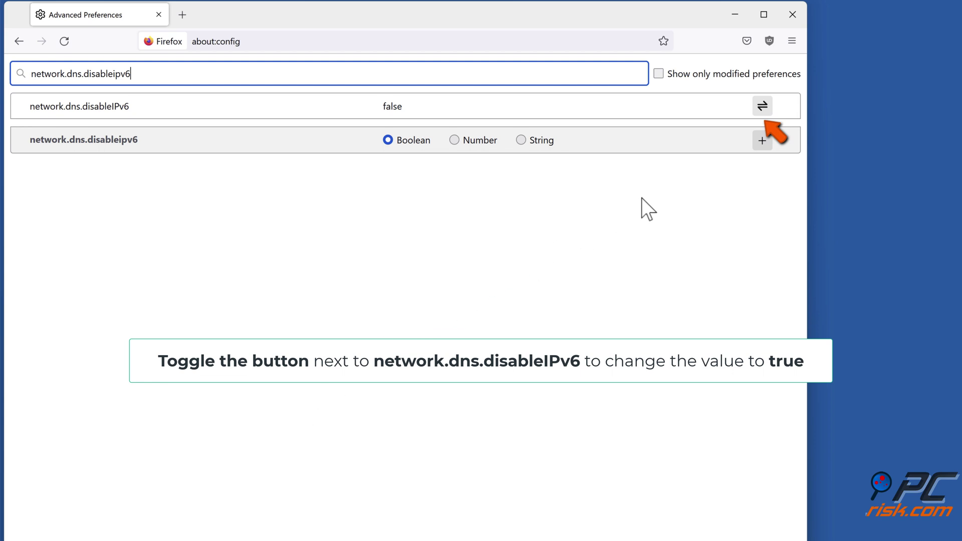
left_click(762, 107)
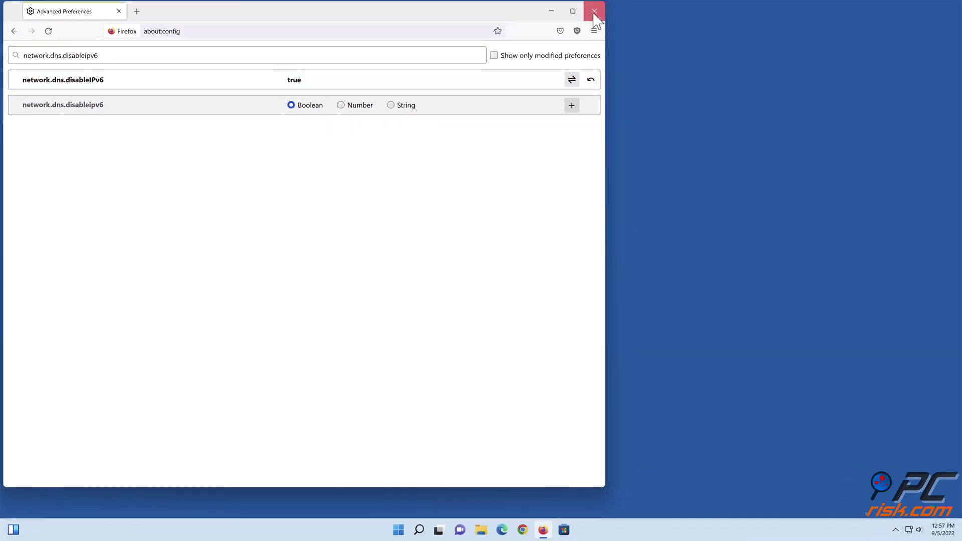
left_click(594, 11)
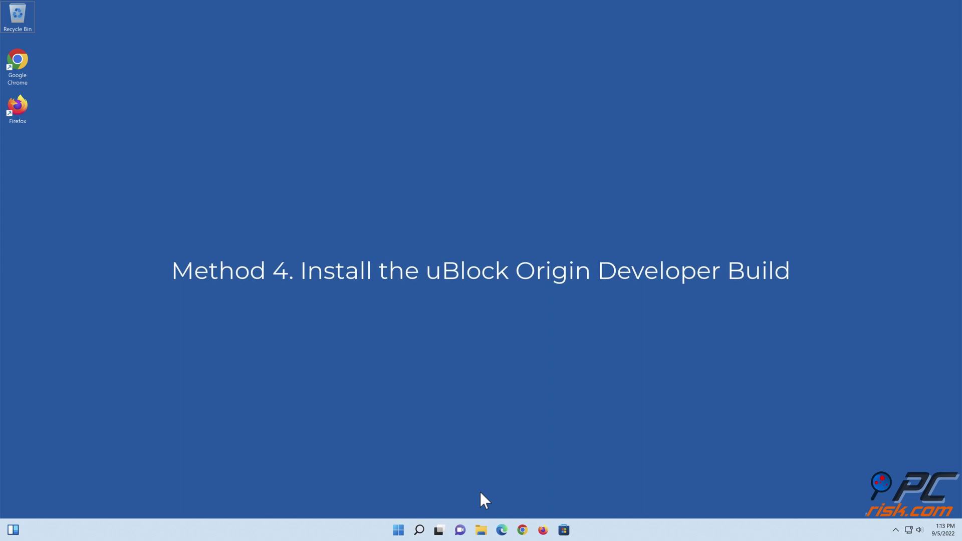
left_click(542, 531)
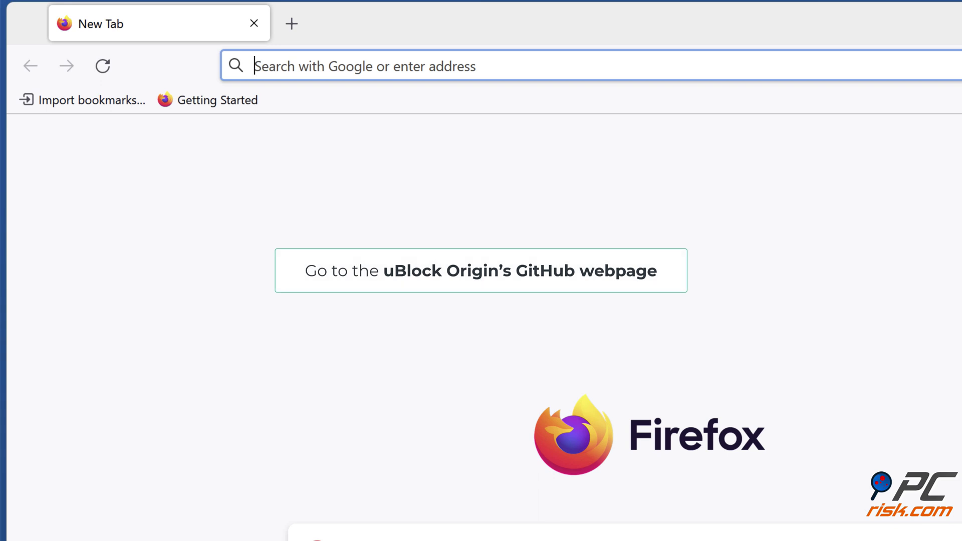
type("https://github.com/gorhill/uBlock/releases")
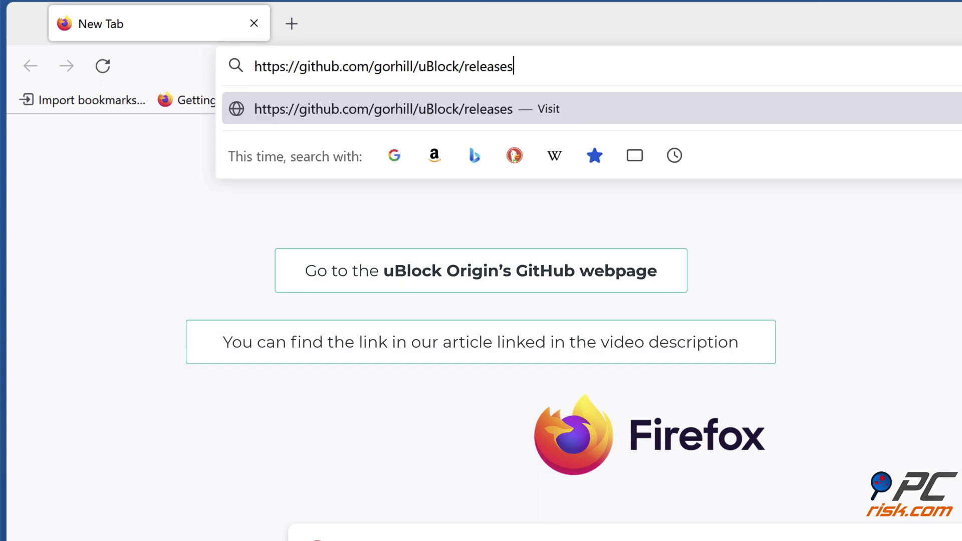
key("Return")
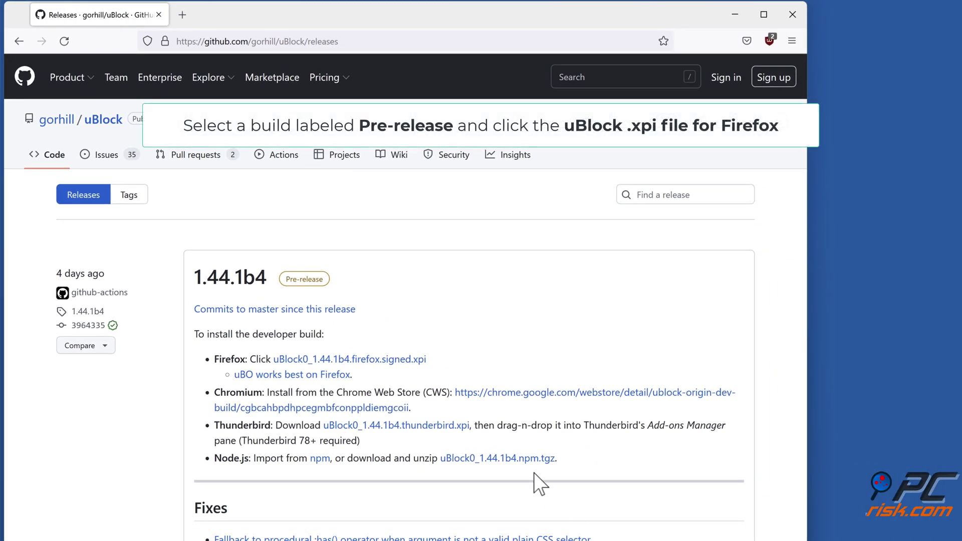
scroll(534, 473, "down", 4)
scroll(539, 482, "down", 1)
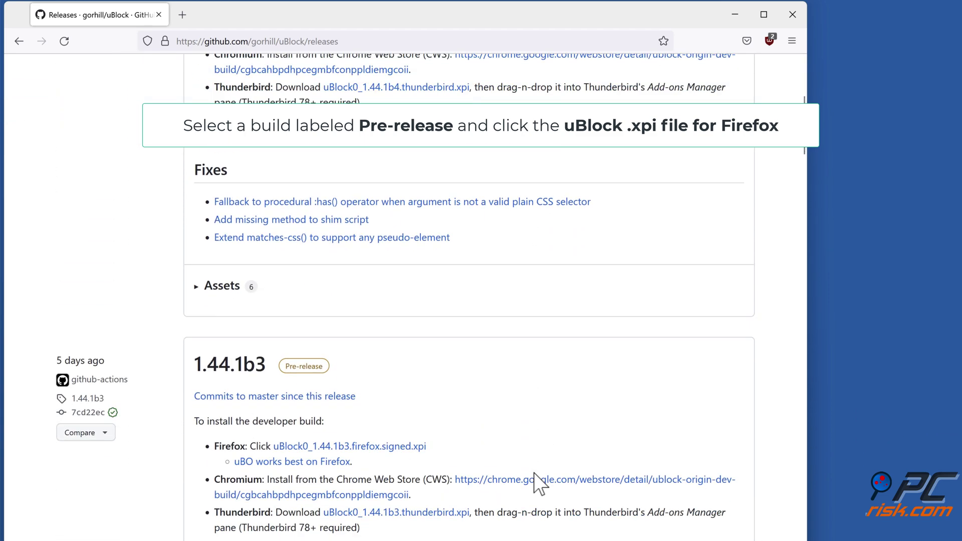
scroll(365, 455, "up", 5)
scroll(366, 456, "up", 3)
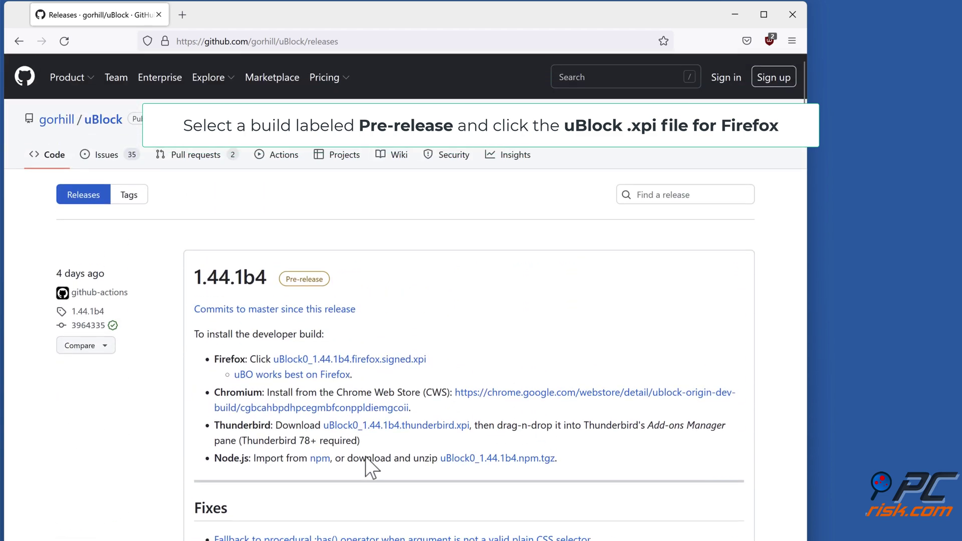
- Install uBlock0_1.44.1b4.firefox.signed.xpi with its permissions approved, then close Firefox
left_click(343, 360)
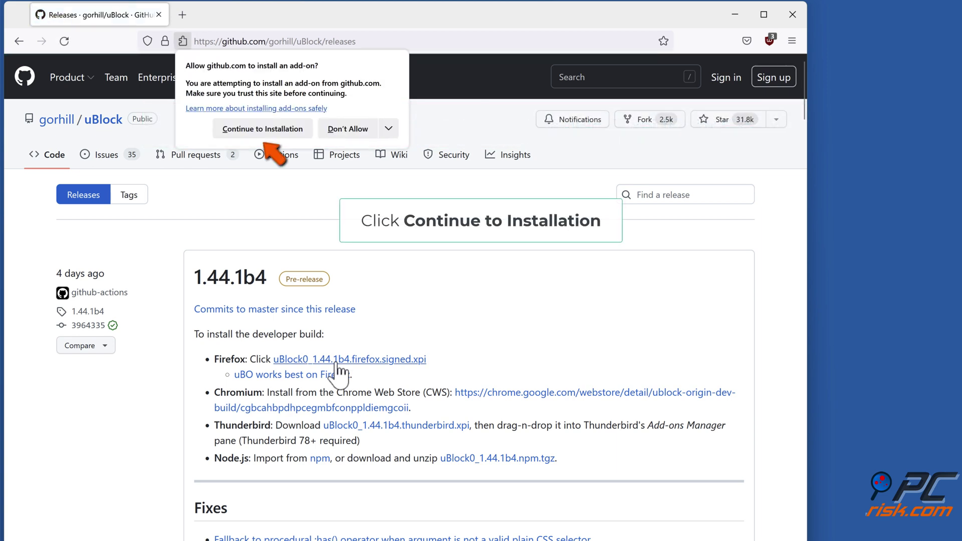
left_click(263, 130)
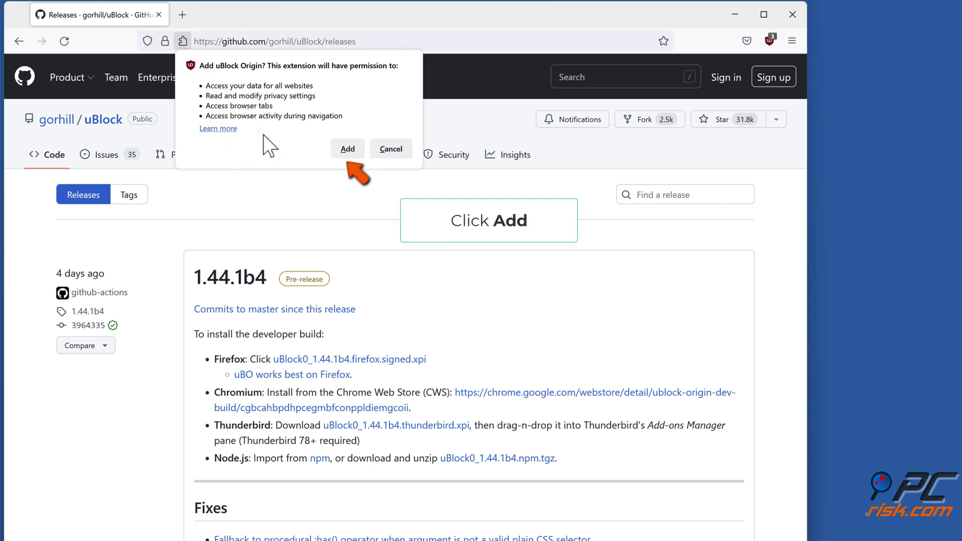
left_click(348, 150)
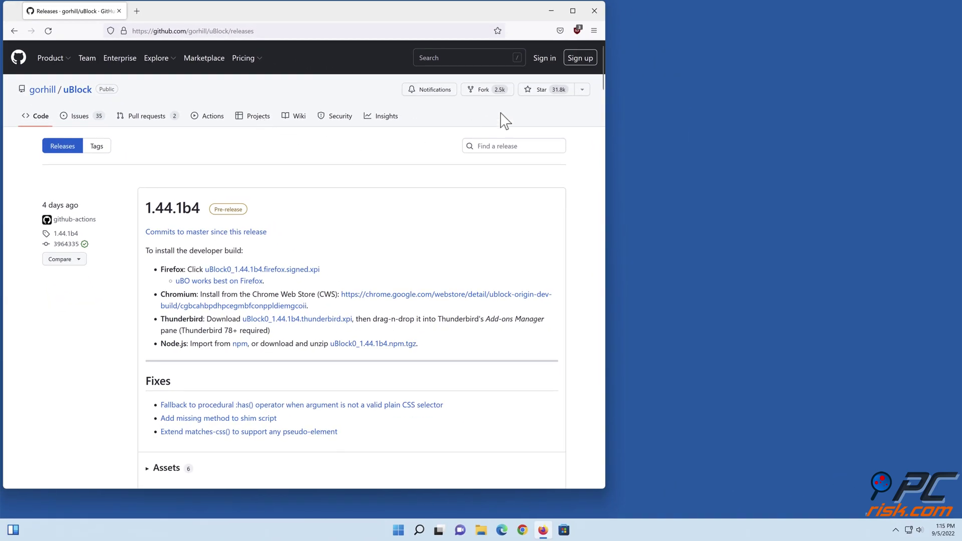
left_click(595, 12)
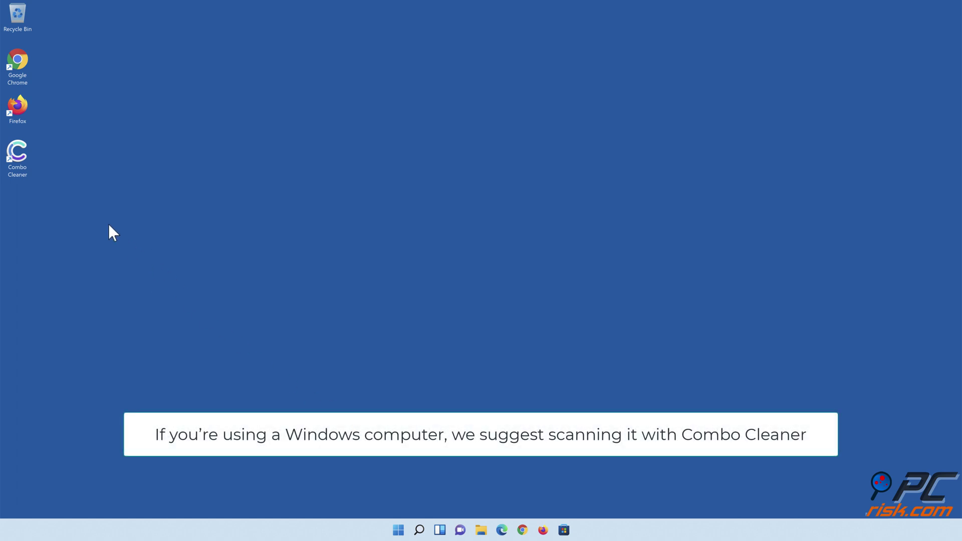
- Launch Combo Cleaner, run a quick scan, and quarantine the 323 detected items
double_click(25, 168)
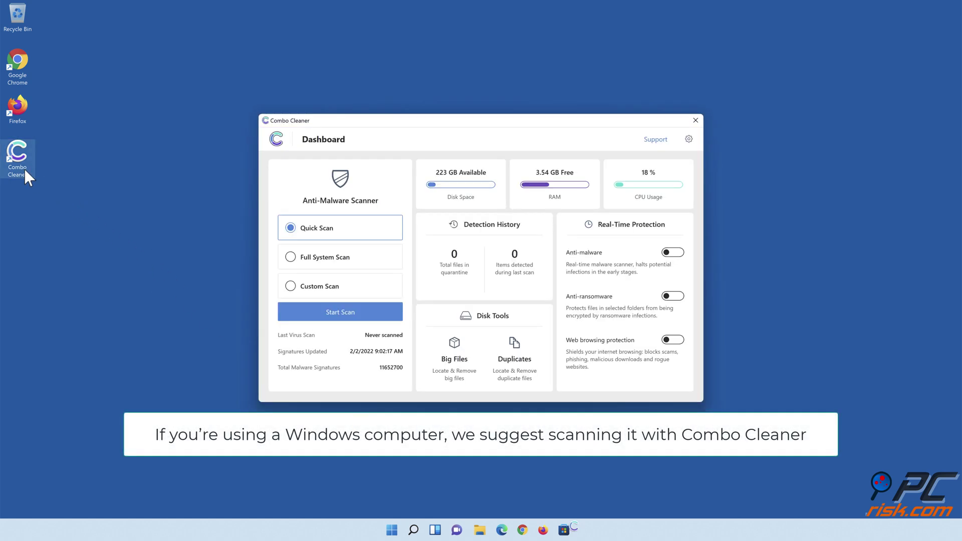
left_click(340, 316)
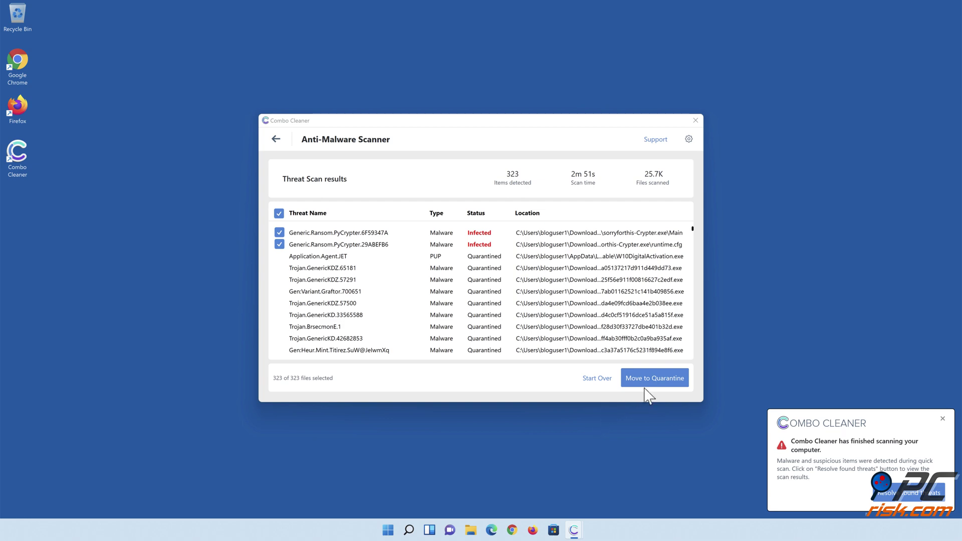
left_click(653, 378)
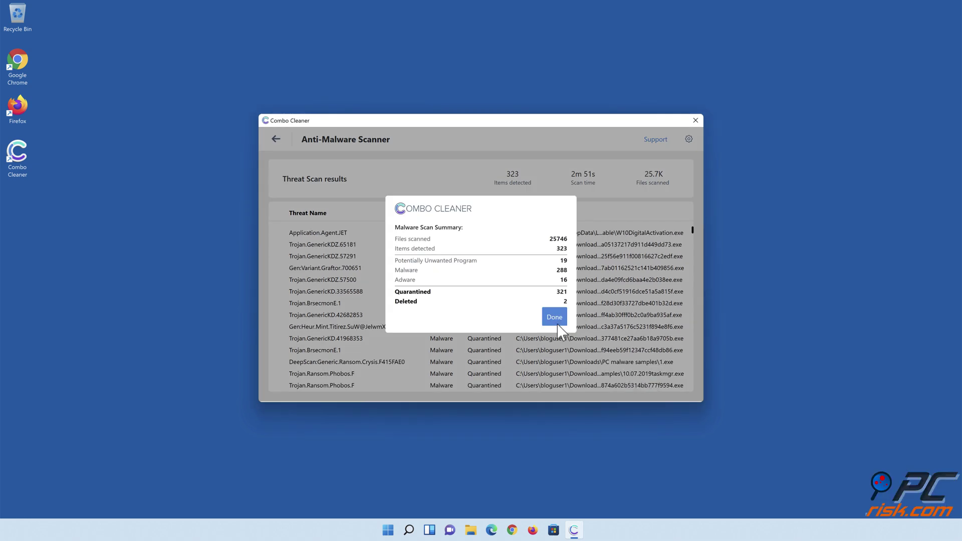
left_click(553, 317)
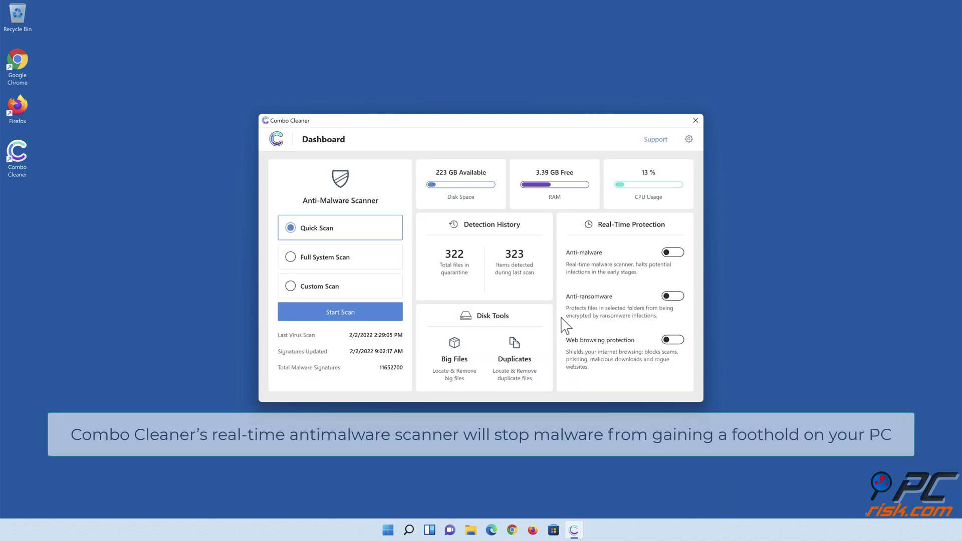
- Enable anti-malware and anti-ransomware protection, add Libraries > Documents as protected, and return to the dashboard
left_click(671, 253)
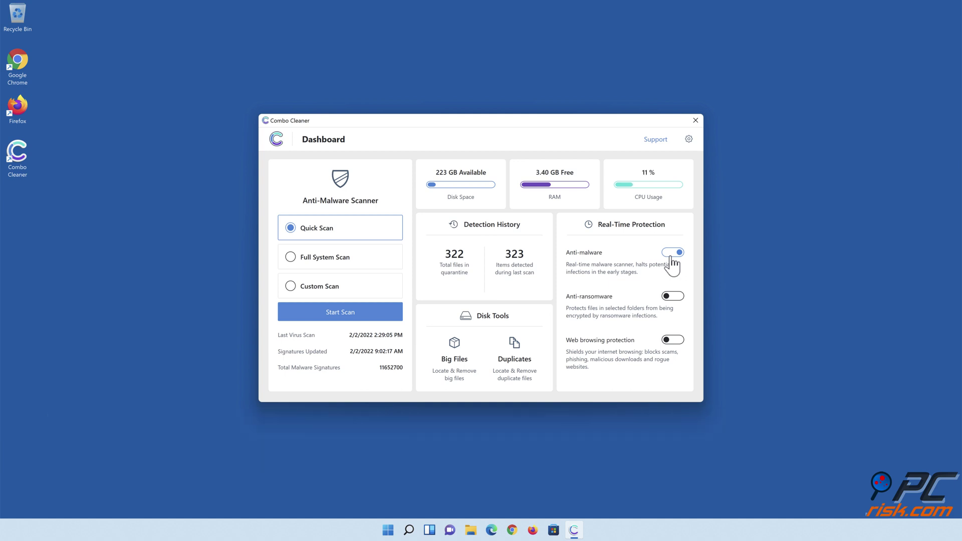
left_click(672, 296)
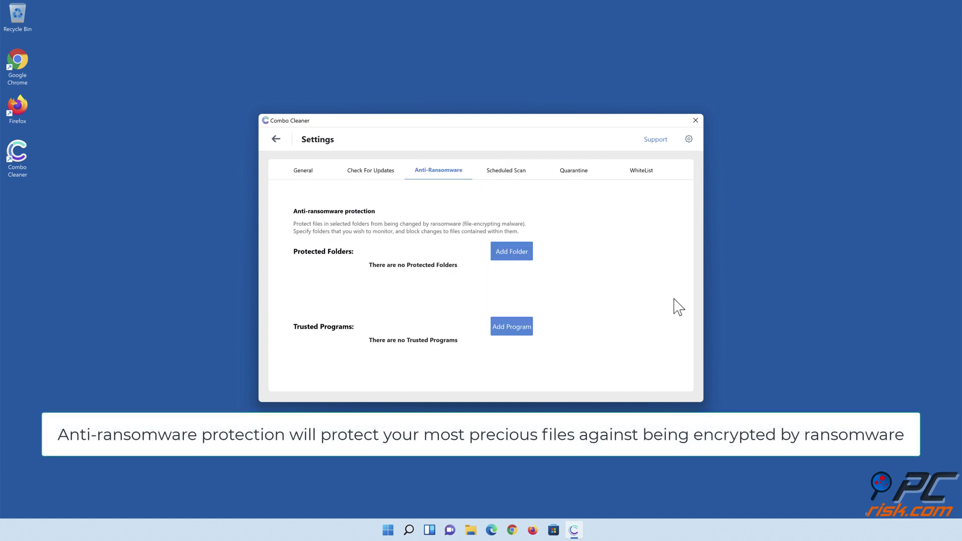
left_click(511, 251)
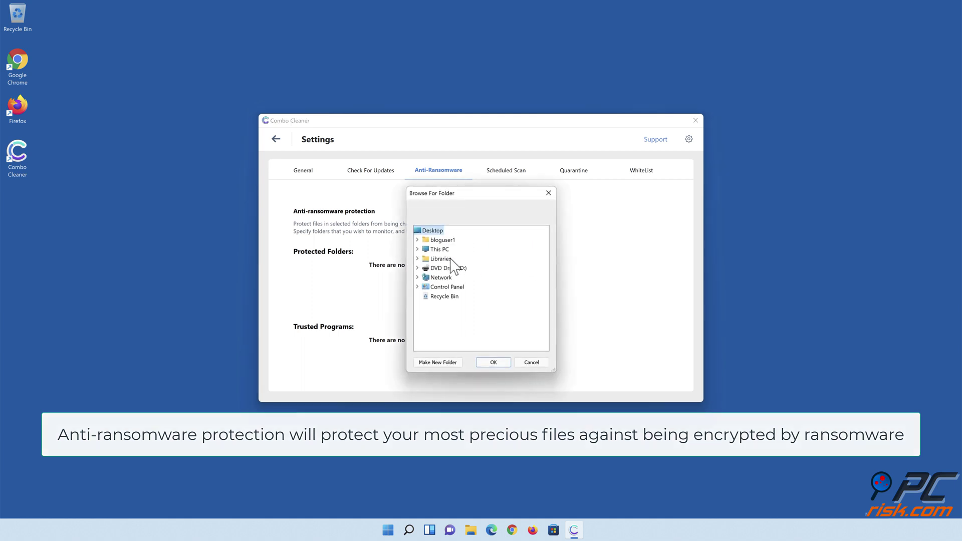
left_click(418, 259)
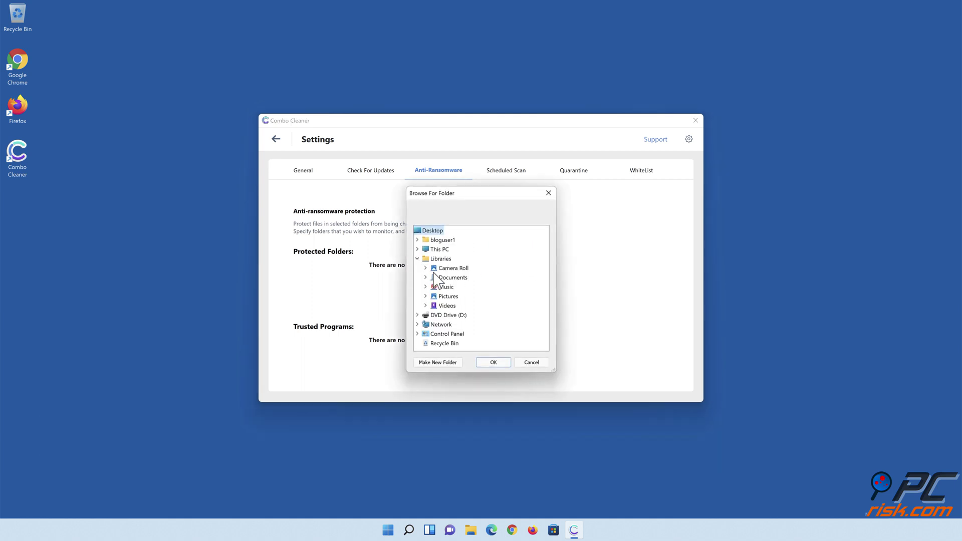
left_click(425, 278)
left_click(461, 287)
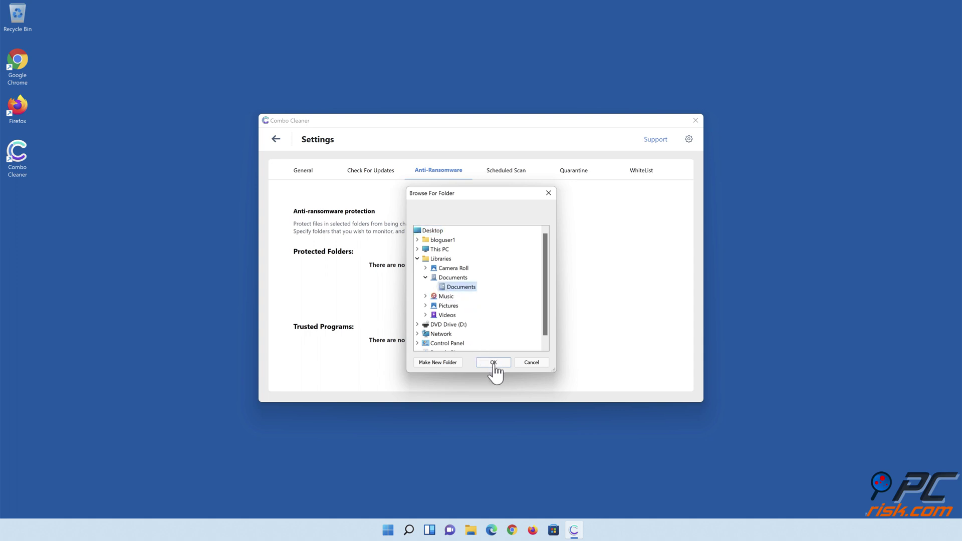
left_click(494, 363)
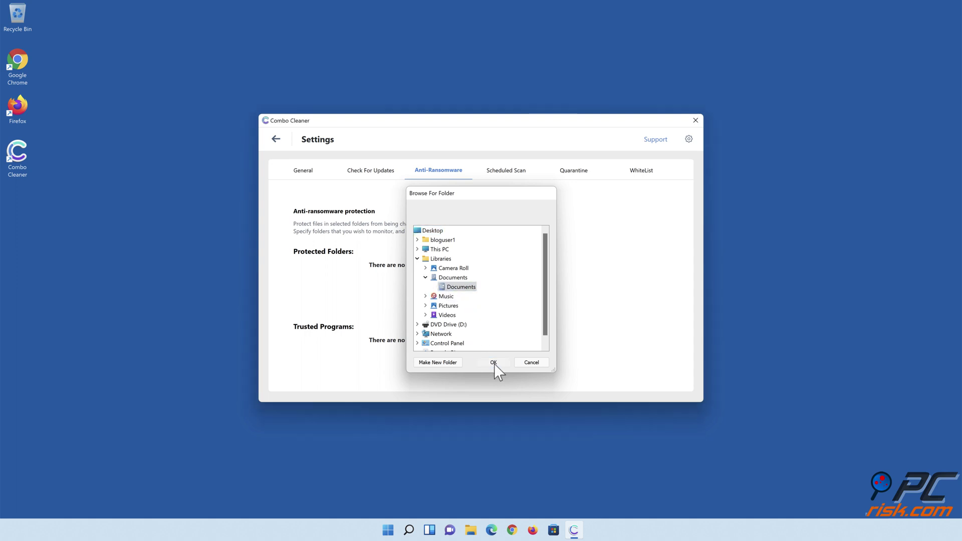
left_click(276, 142)
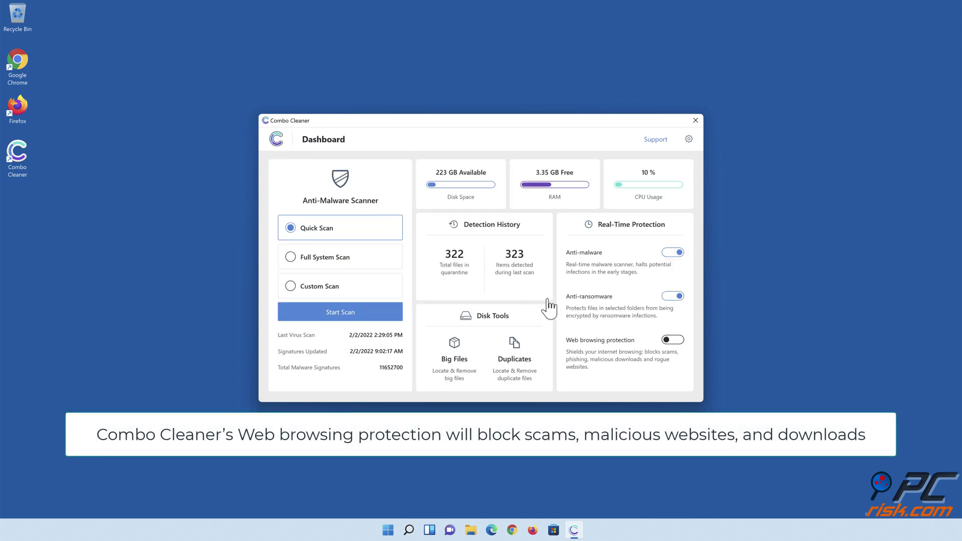
- Switch on Web browsing protection from the Combo Cleaner Dashboard
left_click(672, 340)
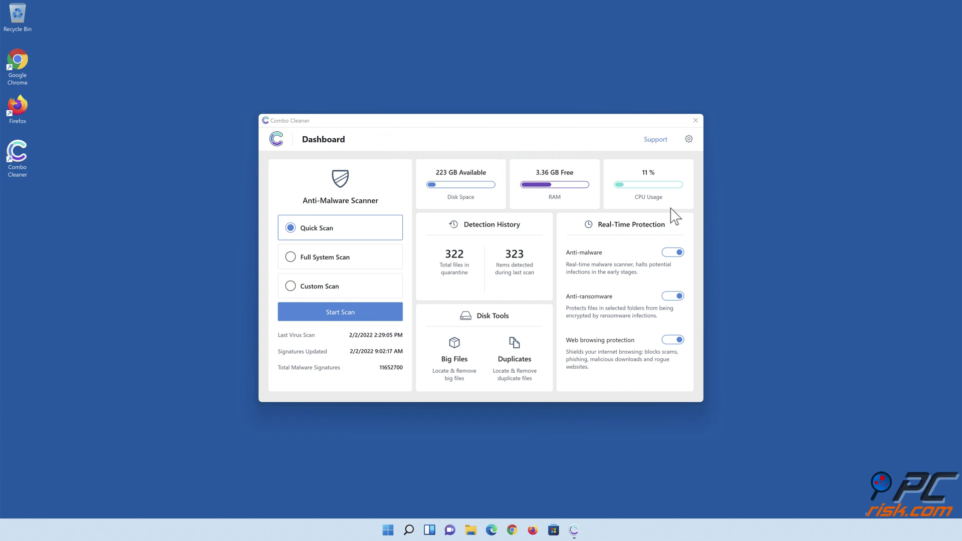
- Close the Combo Cleaner window to reveal the Windows desktop shortcuts
left_click(695, 122)
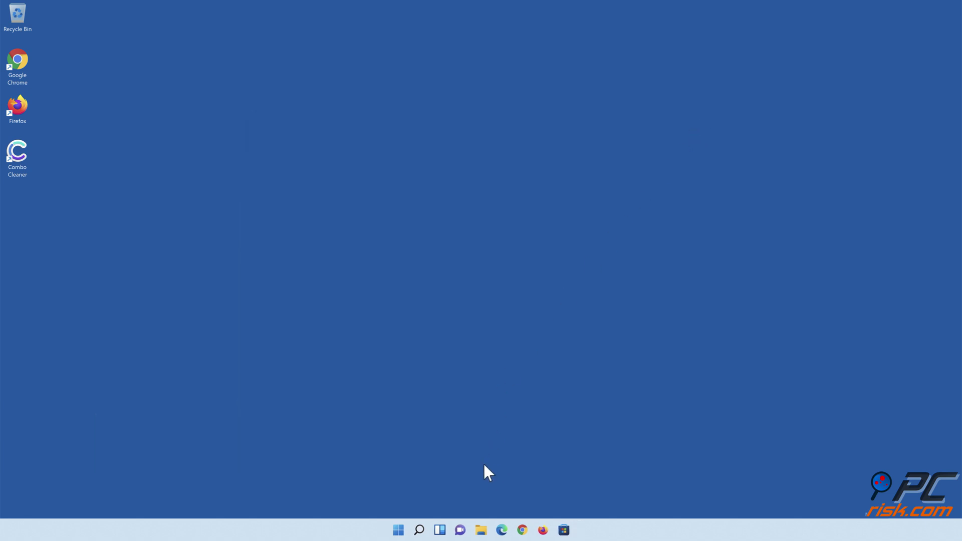